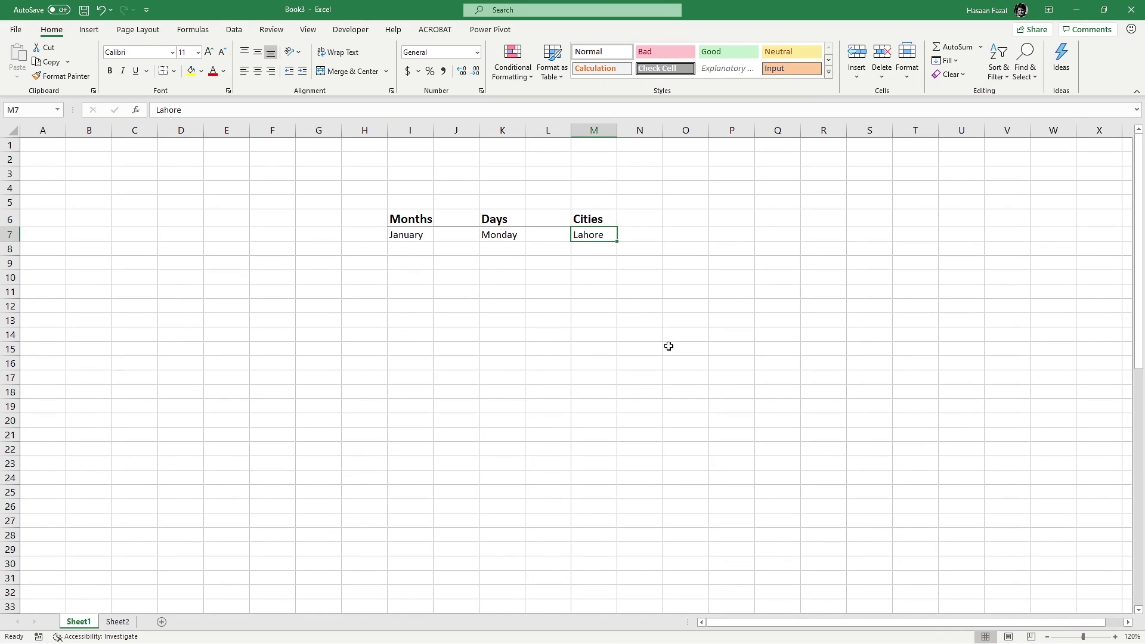
# Autofill the cities down to Hyderabad, weekdays to Wednesday, and months to April
pyautogui.moveTo(617, 241); pyautogui.dragTo(618, 324)
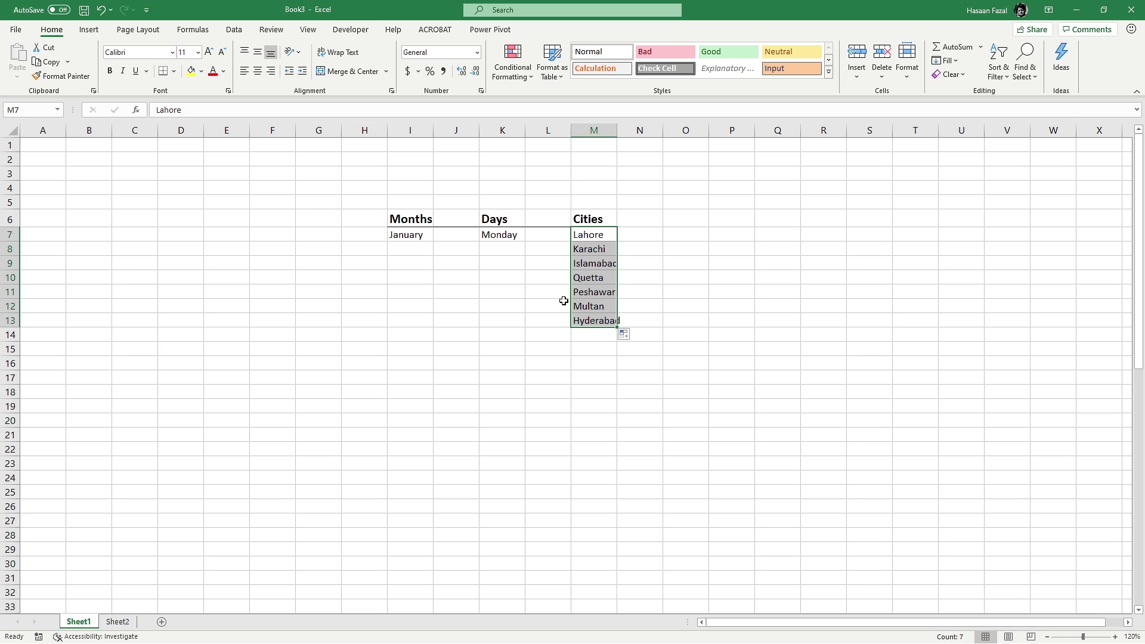
pyautogui.click(515, 239)
pyautogui.moveTo(527, 241); pyautogui.dragTo(528, 270)
pyautogui.click(421, 231)
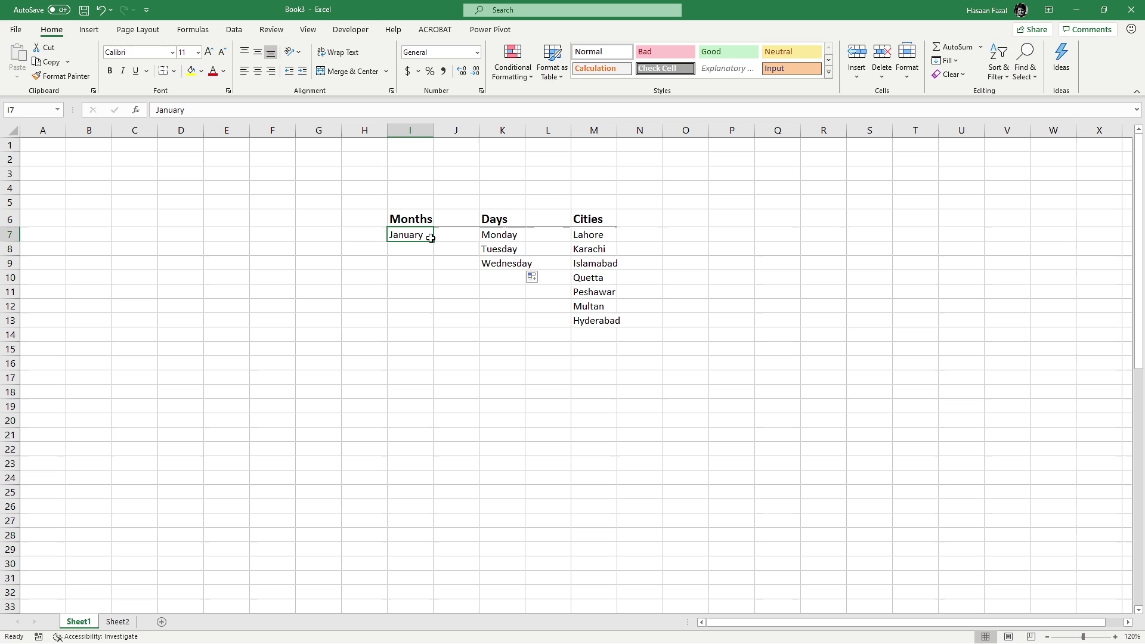
pyautogui.moveTo(438, 243); pyautogui.dragTo(434, 279)
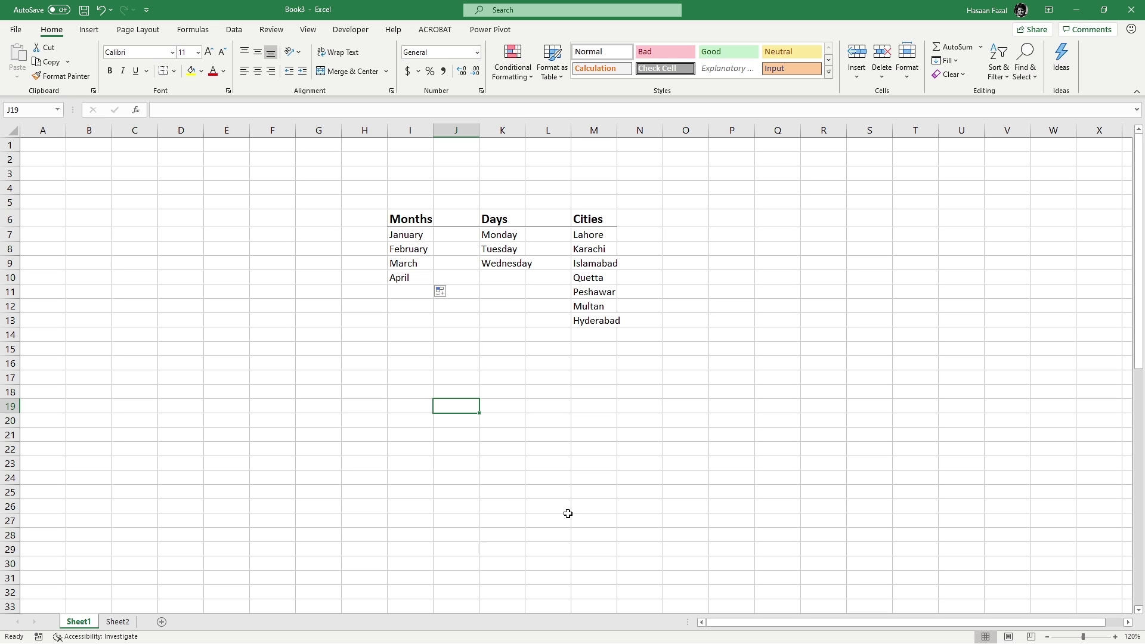
# Enter March in J19 and autofill the months April through August down to J24
pyautogui.write('Marchg')
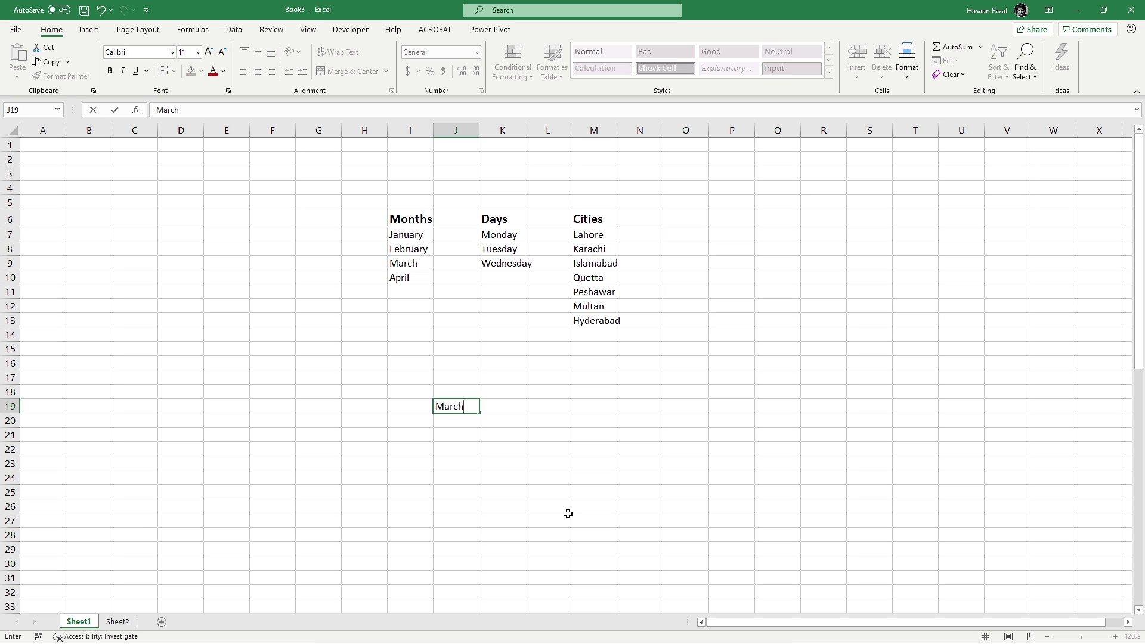
pyautogui.press('Return')
pyautogui.click(455, 406)
pyautogui.moveTo(479, 413); pyautogui.dragTo(483, 481)
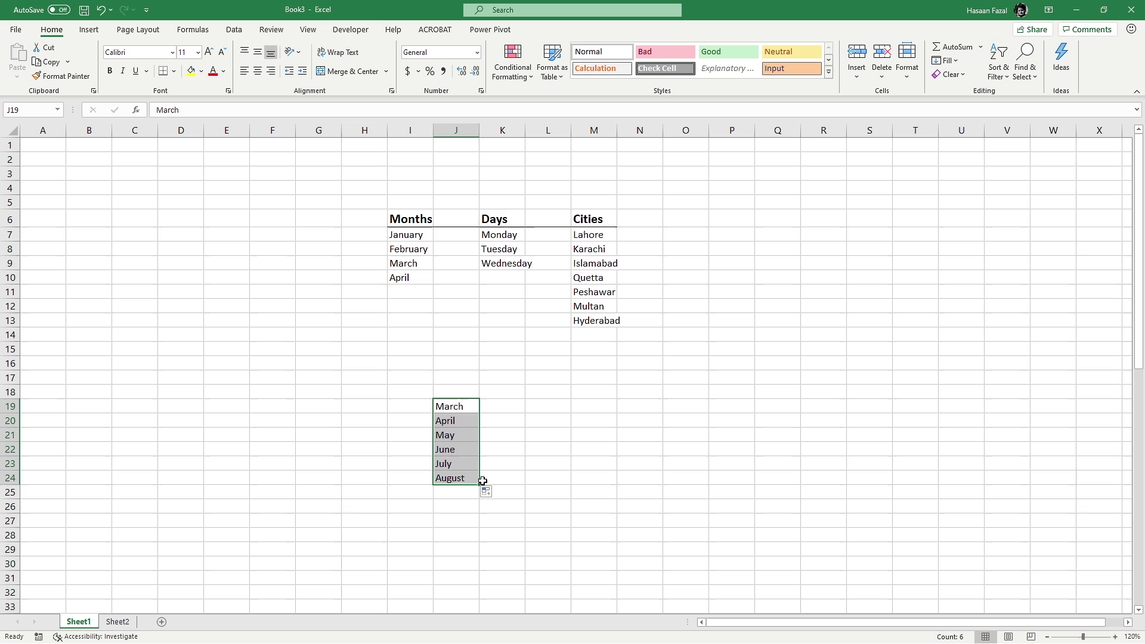
# Enter Friday in L19 and autofill Saturday through Tuesday down to L23
pyautogui.press('Return')
pyautogui.click(547, 403)
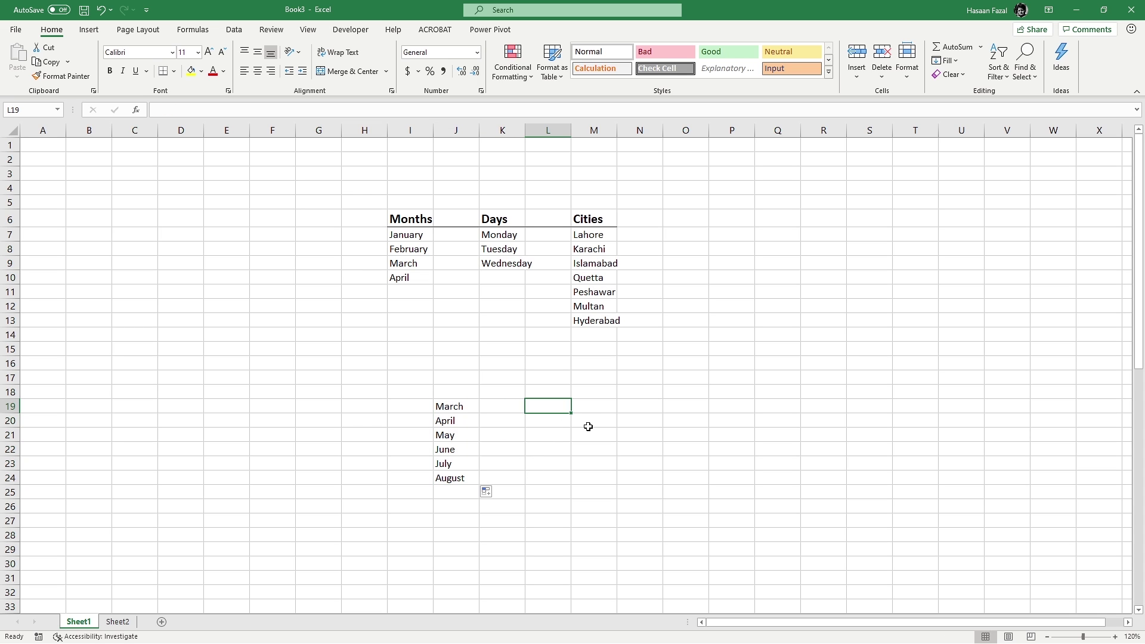
pyautogui.write('Fridat')
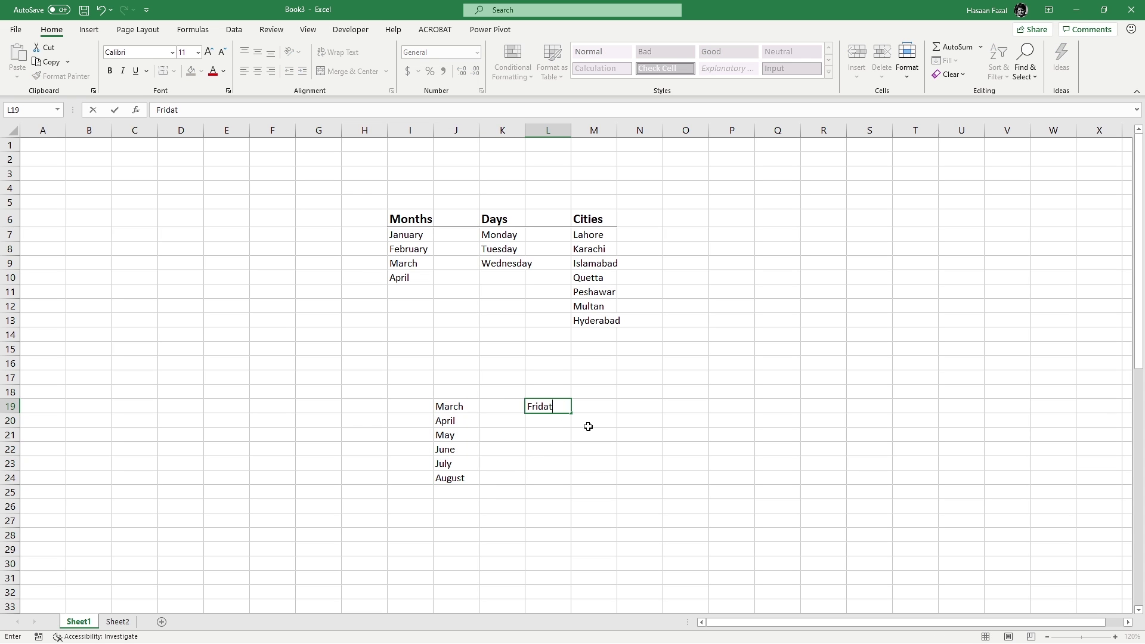
pyautogui.press('BackSpace')
pyautogui.write('y')
pyautogui.press('Return')
pyautogui.click(551, 406)
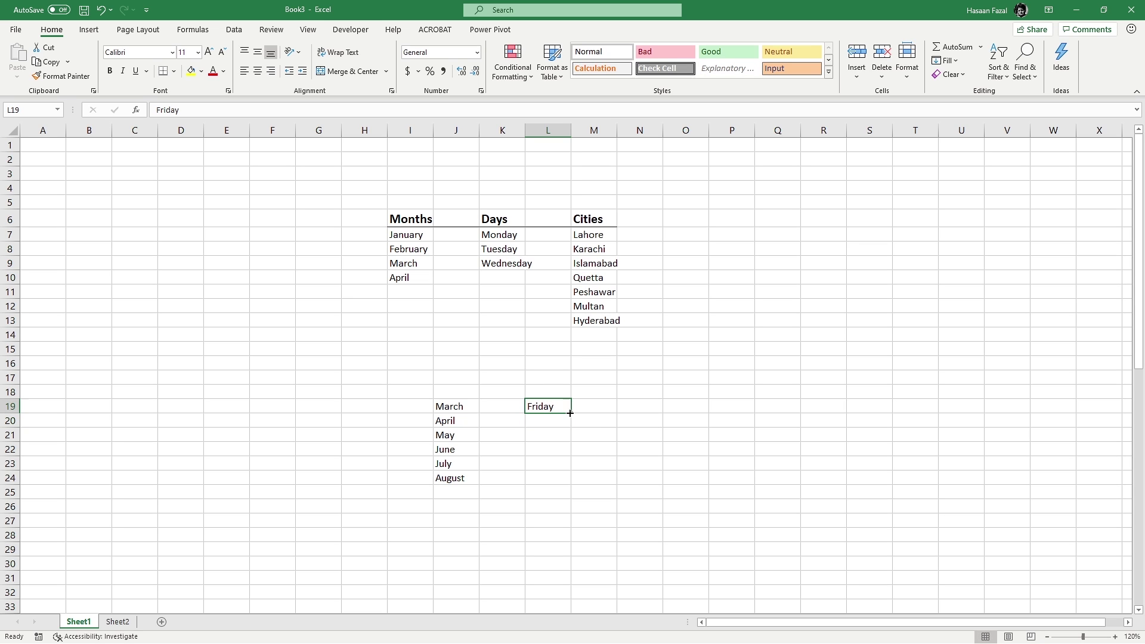
pyautogui.moveTo(572, 413); pyautogui.dragTo(572, 471)
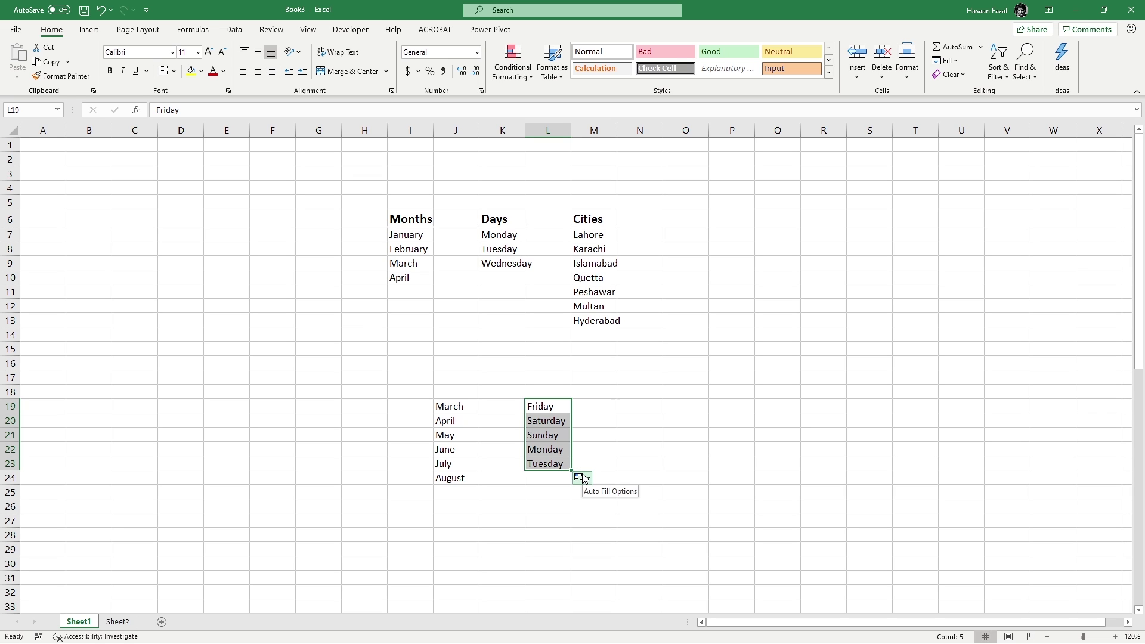
# Autofill weekdays from Friday across row 19 (Saturday–Monday in M19:O19), then select O19 and O16
pyautogui.click(563, 409)
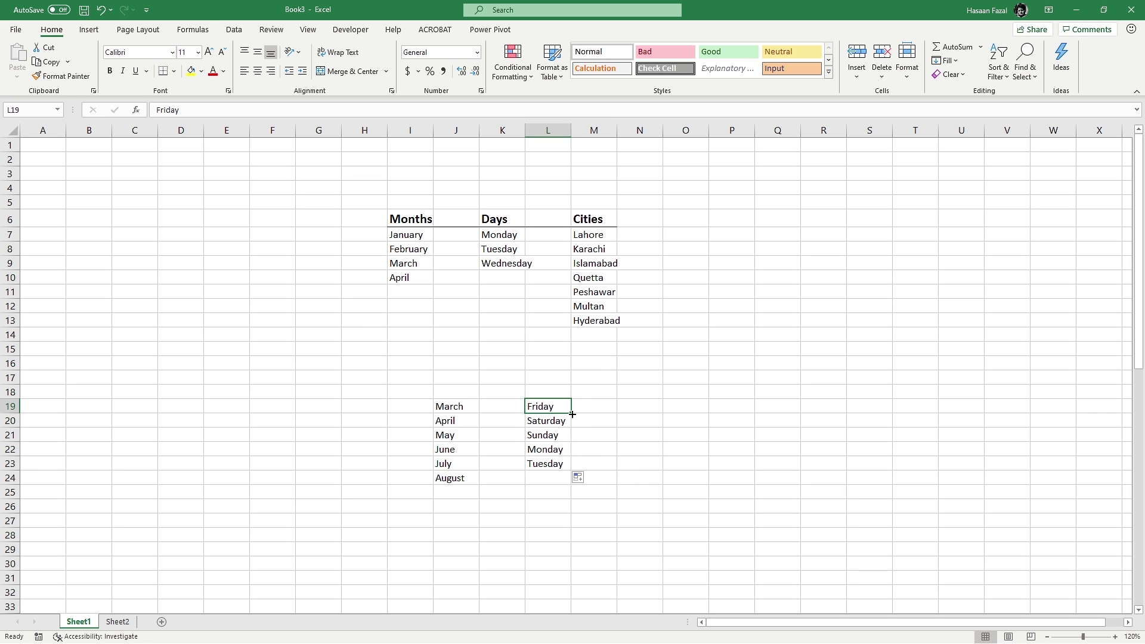
pyautogui.moveTo(571, 413); pyautogui.dragTo(588, 367)
pyautogui.click(703, 411)
pyautogui.click(693, 362)
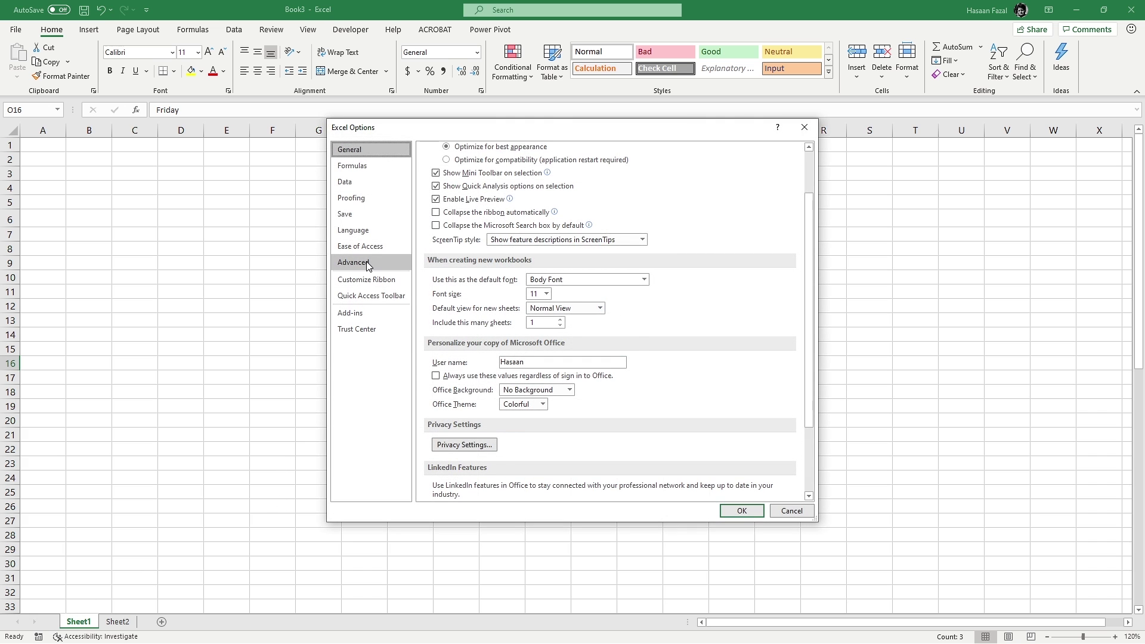
# Open the Custom Lists editor from the Advanced page of Excel Options
pyautogui.click(367, 263)
pyautogui.scroll(-10, 600, 340)
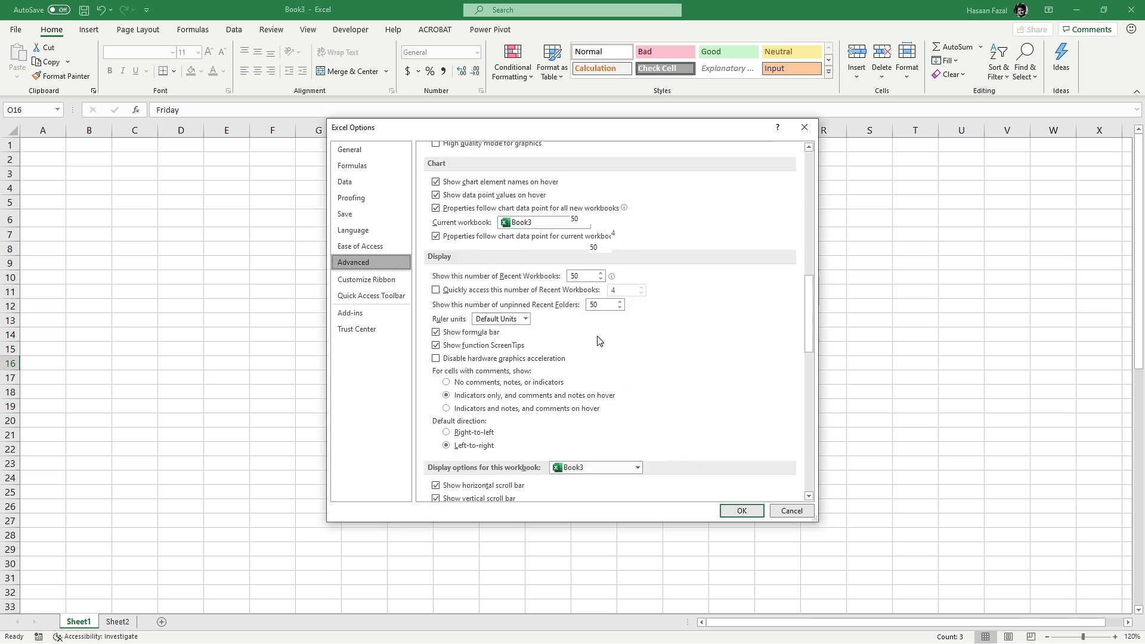
pyautogui.scroll(-10, 600, 341)
pyautogui.click(611, 378)
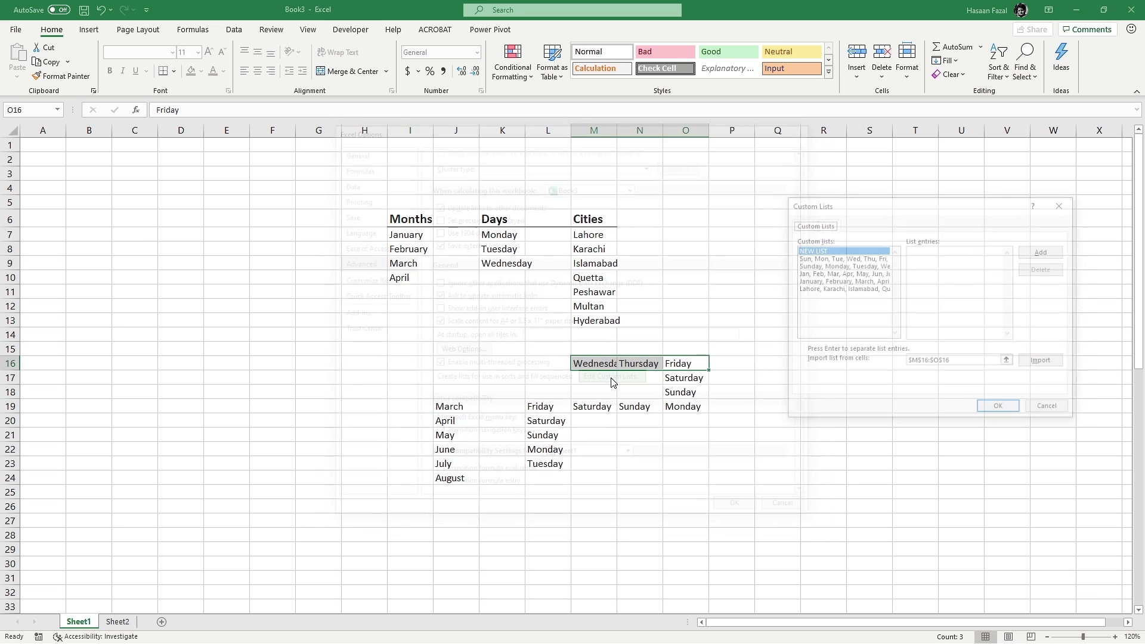
# Review the day, month and Pakistani cities lists, then move the dialog right to reveal the tables
pyautogui.moveTo(902, 209); pyautogui.dragTo(597, 217)
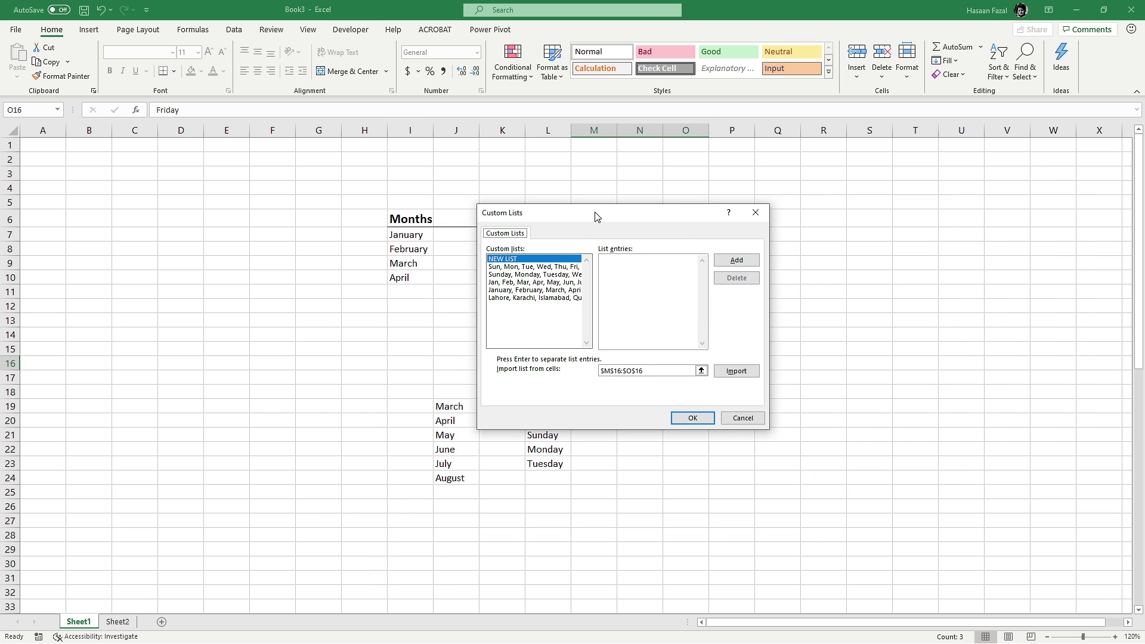
pyautogui.click(531, 268)
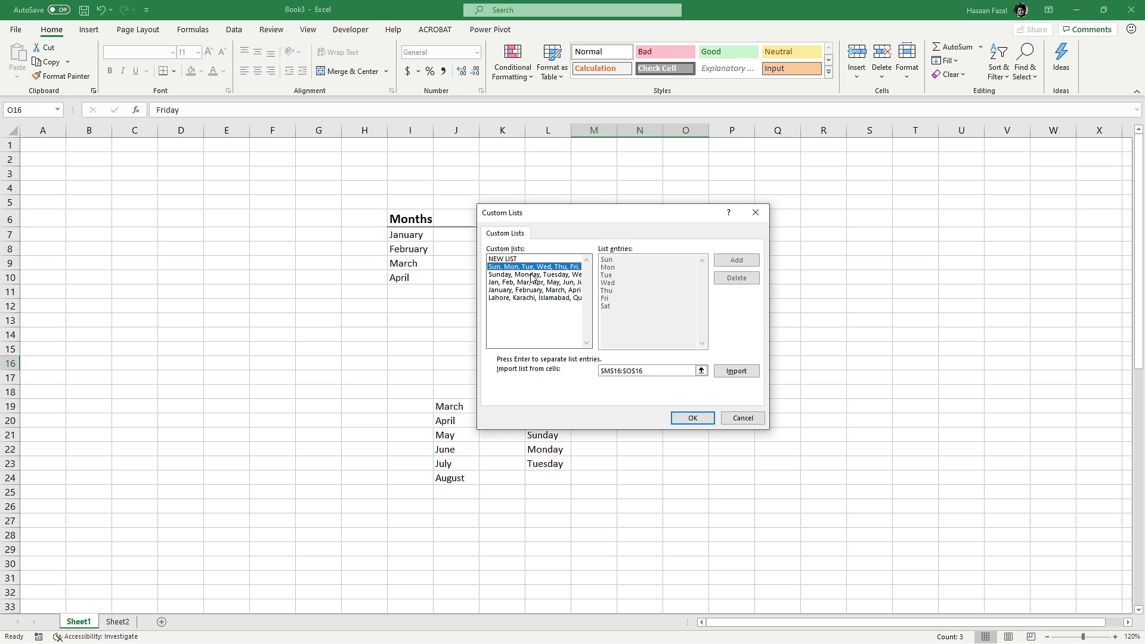
pyautogui.click(532, 275)
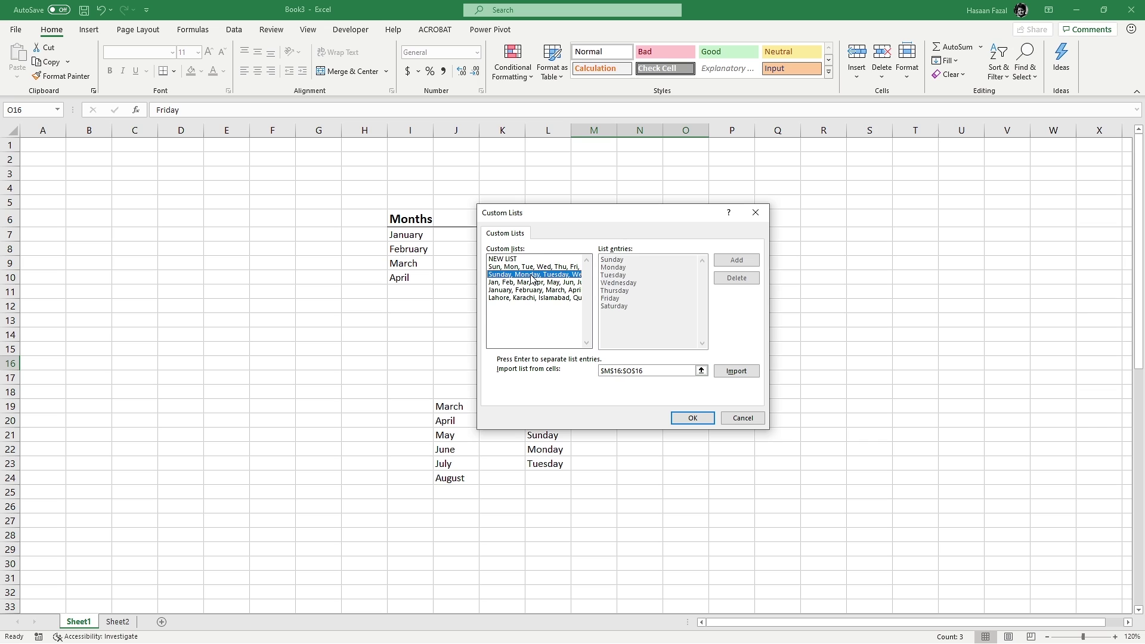
pyautogui.click(531, 283)
pyautogui.click(534, 290)
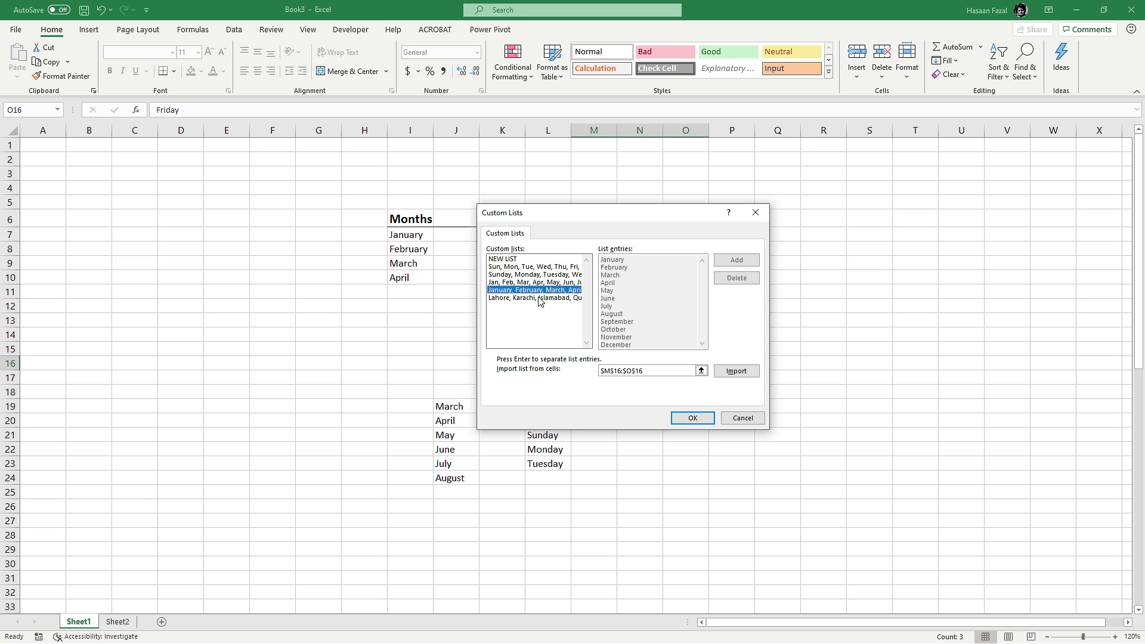
pyautogui.click(538, 297)
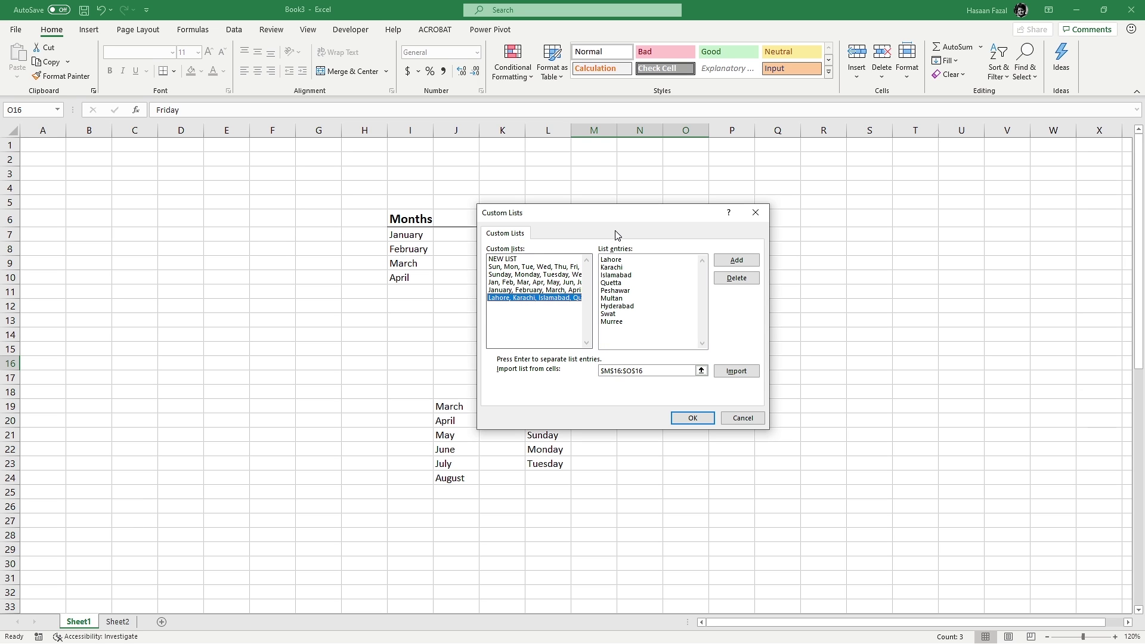
pyautogui.moveTo(620, 218); pyautogui.dragTo(934, 223)
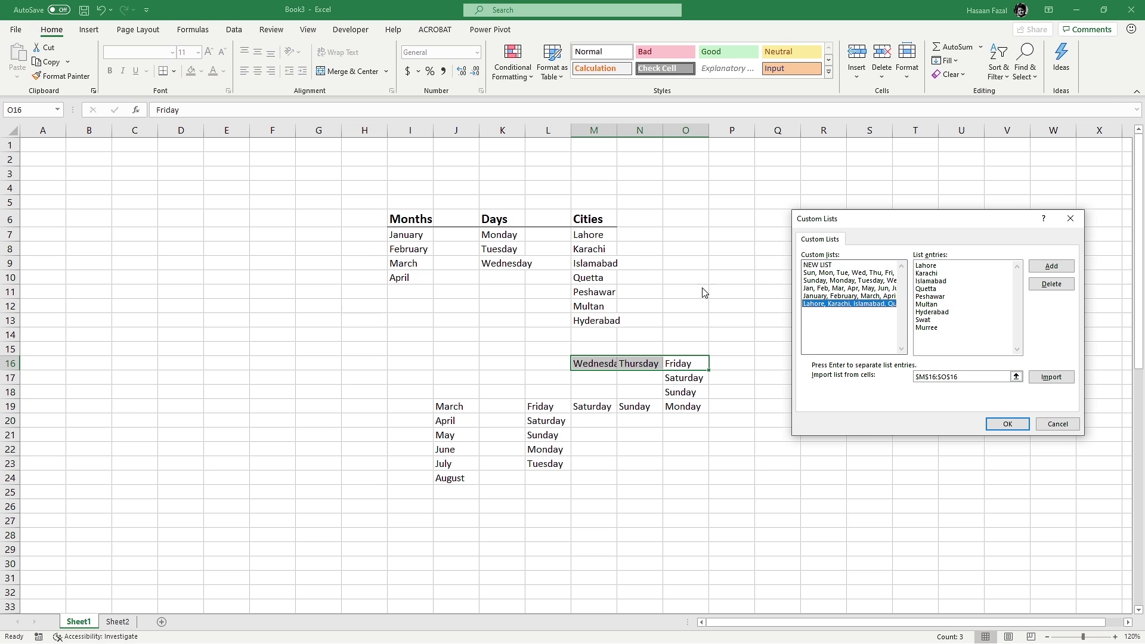
# Create and add a new custom list with entries East, West, North, South
pyautogui.click(836, 266)
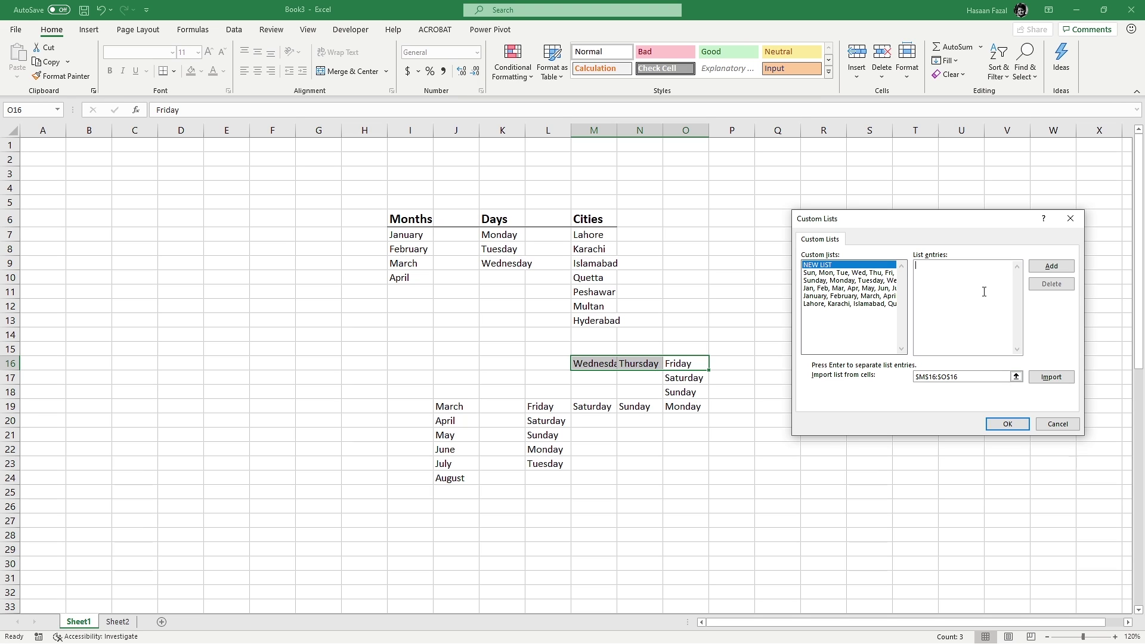
pyautogui.write('East')
pyautogui.press('Return')
pyautogui.write('West')
pyautogui.press('Return')
pyautogui.write('North')
pyautogui.press('Return')
pyautogui.write('South')
pyautogui.click(1051, 267)
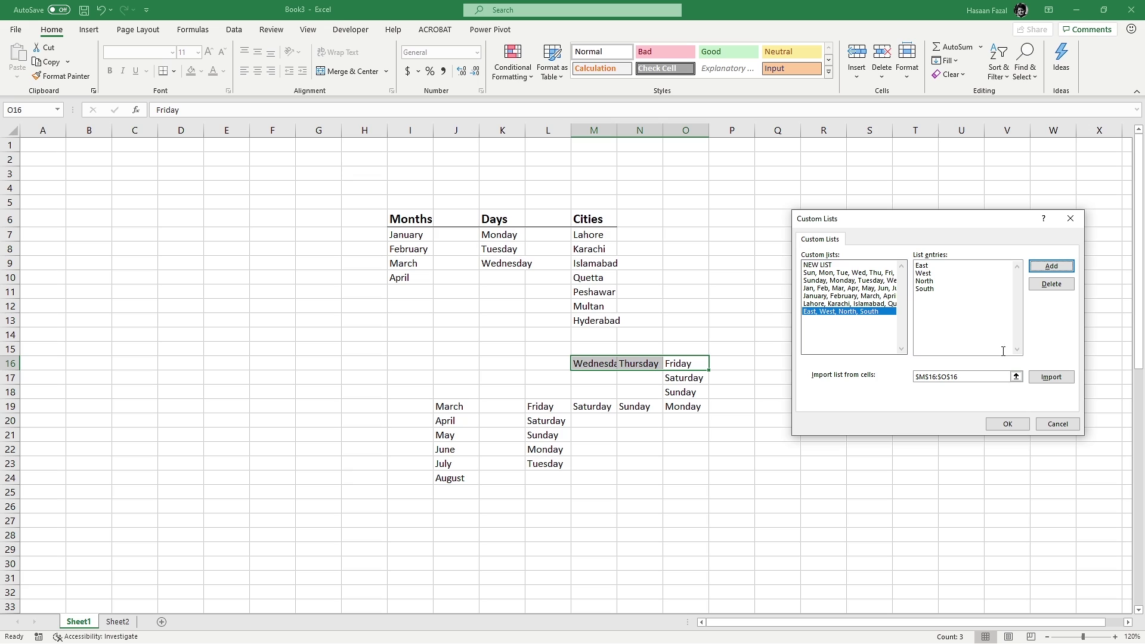
# Import Potato, Tomato, Cabbage, Carrot from I58:I61 as a custom list and close Custom Lists
pyautogui.click(859, 383)
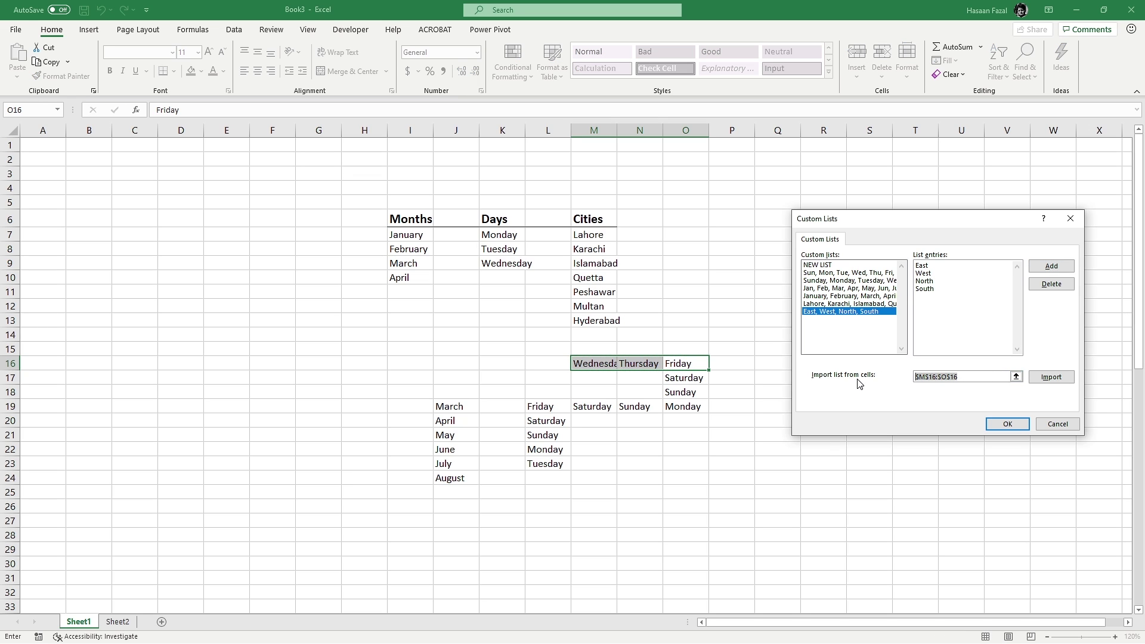
pyautogui.press('BackSpace')
pyautogui.moveTo(1137, 250); pyautogui.dragTo(1143, 528)
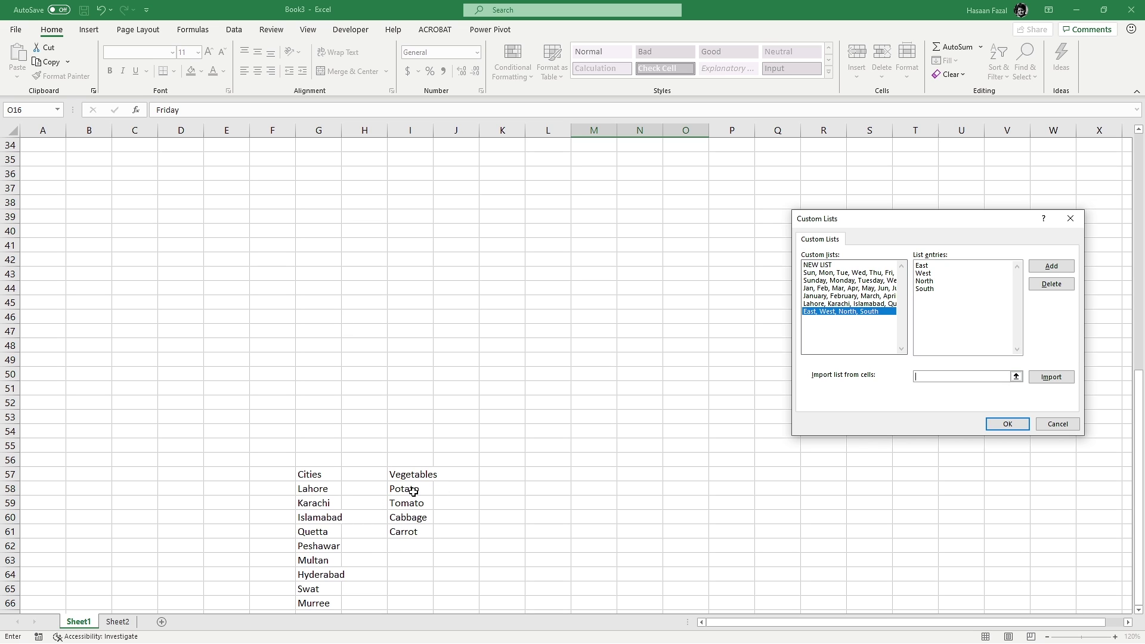
pyautogui.moveTo(415, 491); pyautogui.dragTo(413, 531)
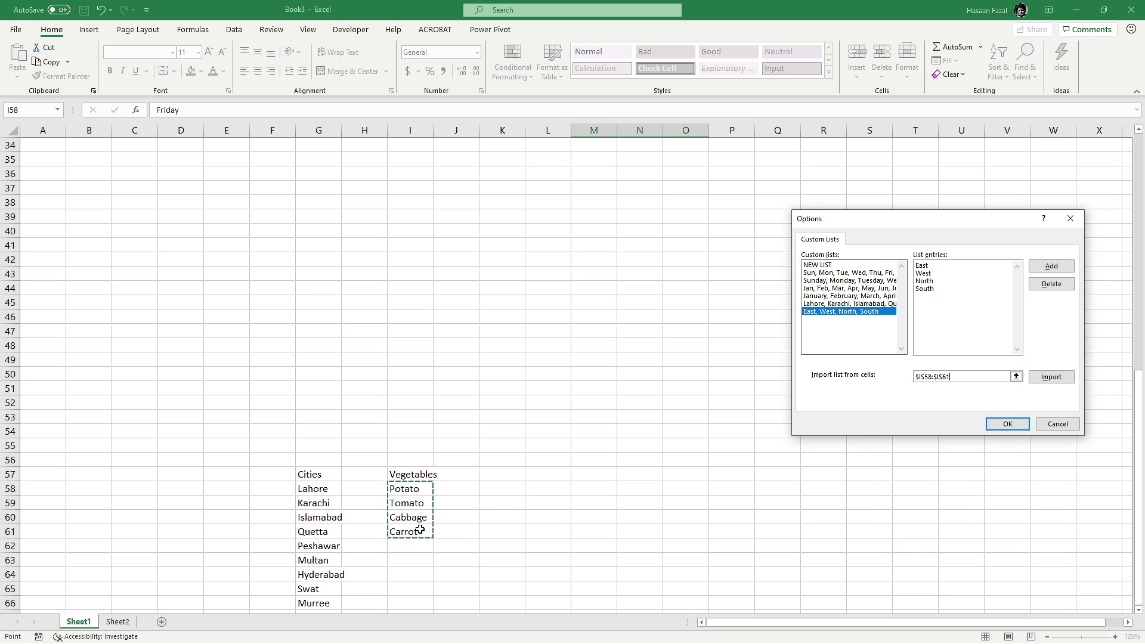
pyautogui.click(1060, 384)
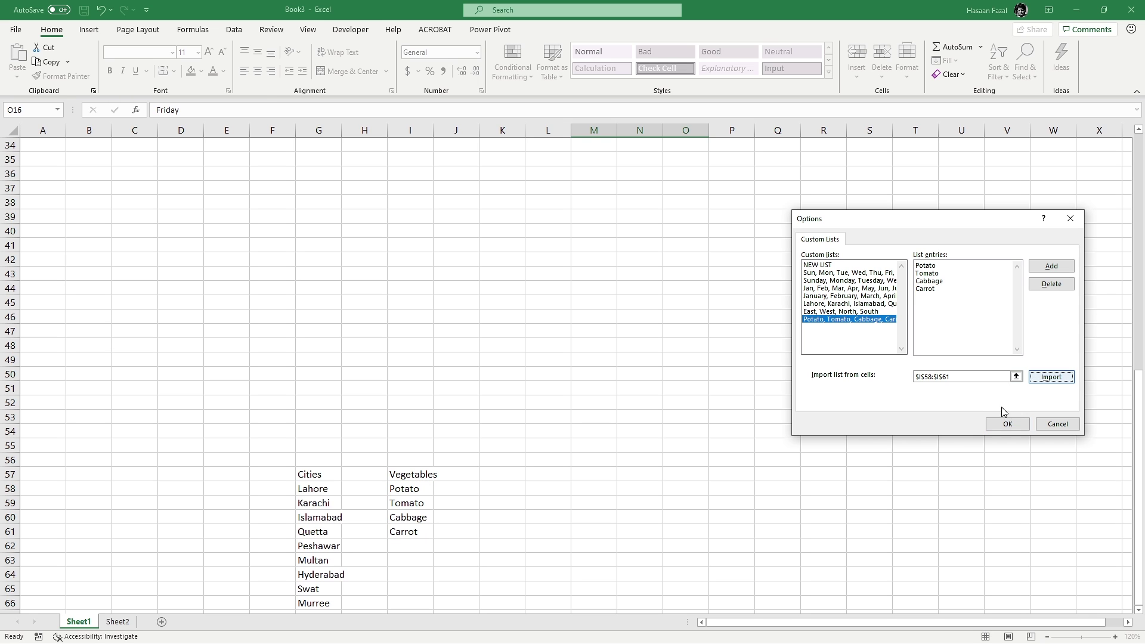
pyautogui.click(1007, 423)
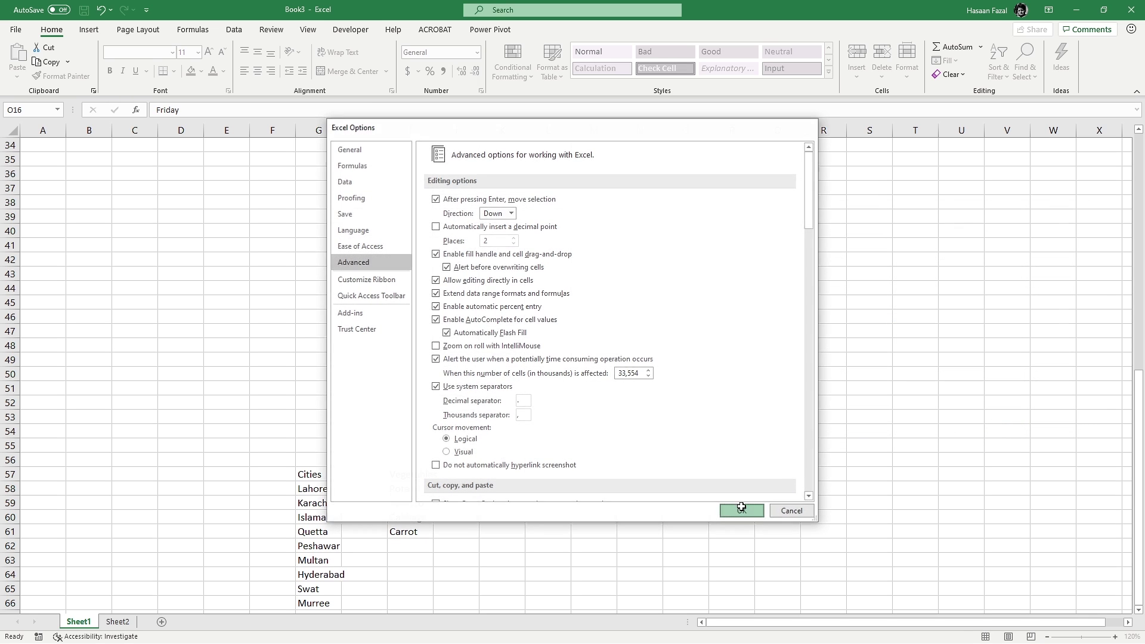
# Close Excel Options, enter Potato in O7 and autofill Tomato and Cabbage down into O8:O9
pyautogui.click(742, 511)
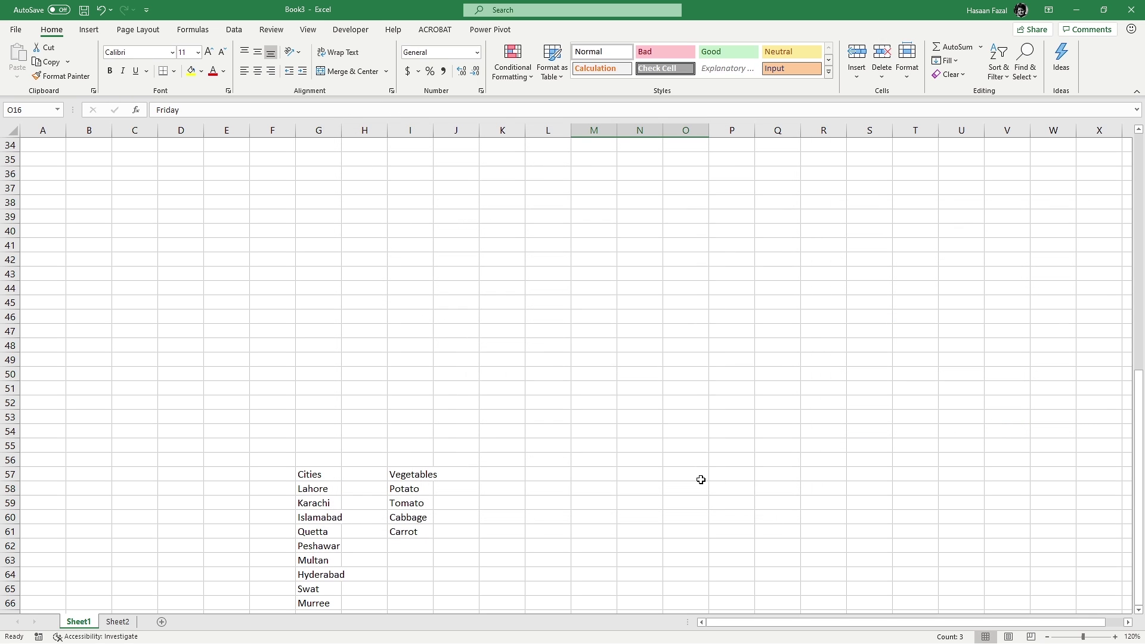
pyautogui.scroll(11, 709, 463)
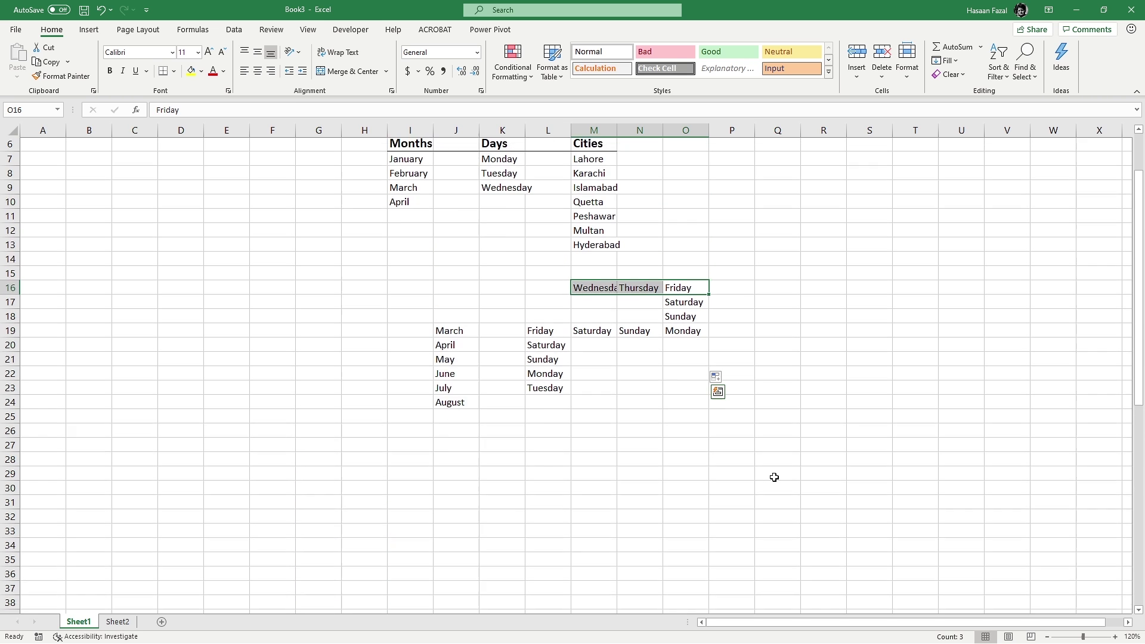
pyautogui.click(701, 237)
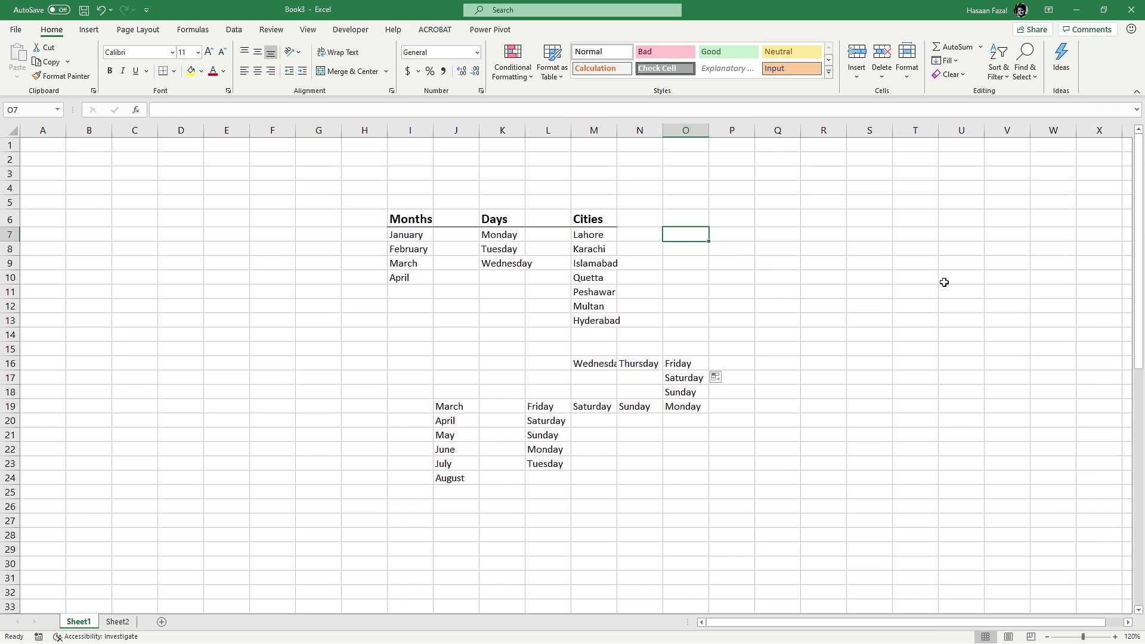
pyautogui.write('Potato')
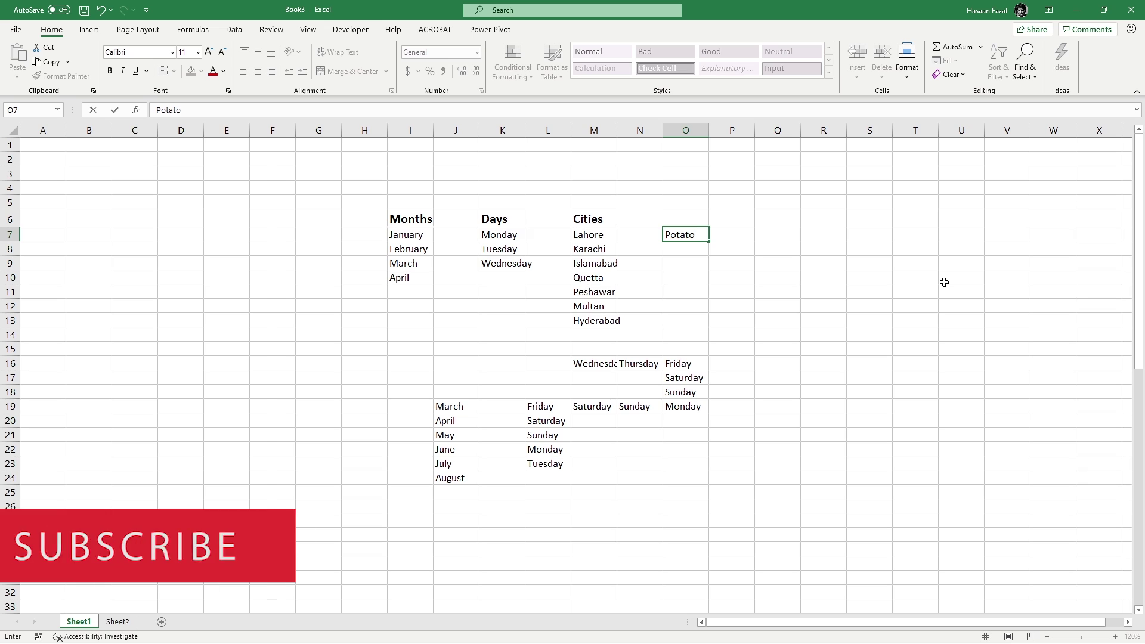
pyautogui.press('Return')
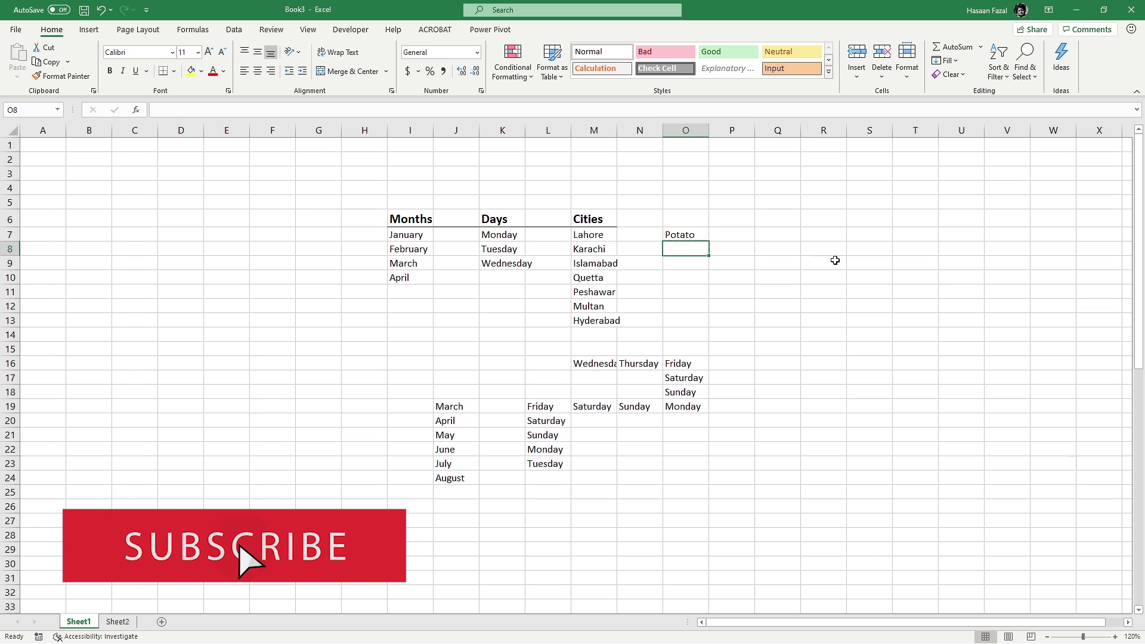
pyautogui.click(707, 238)
pyautogui.moveTo(709, 256); pyautogui.dragTo(713, 278)
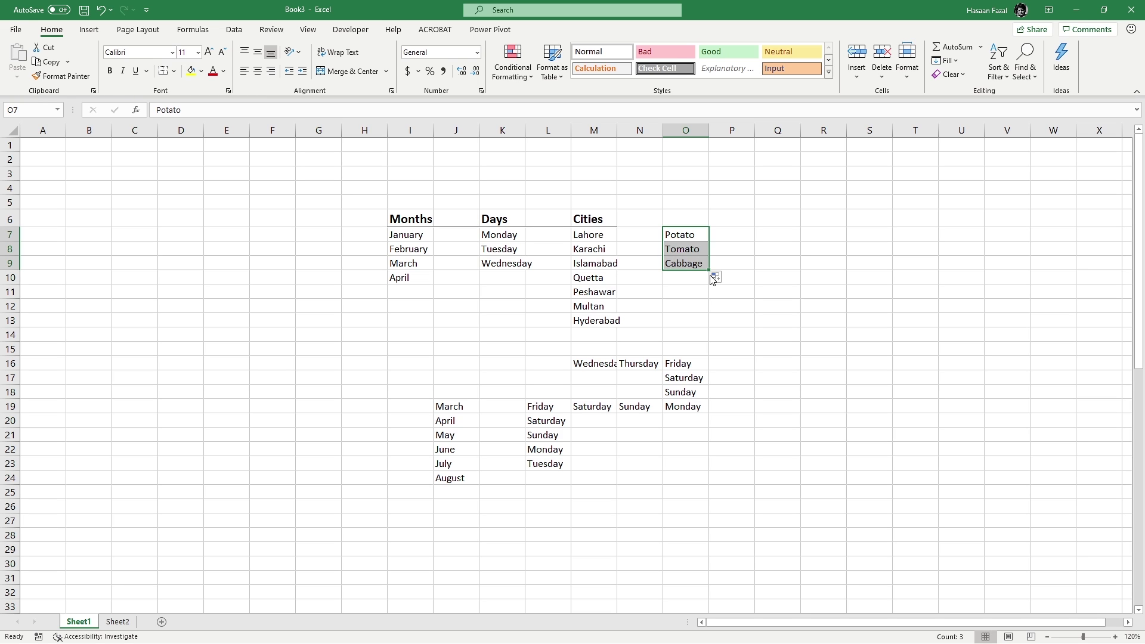
# Autofill the vegetables from Potato right into P7:R7, up into R4:R6, and left into P4:Q4
pyautogui.click(695, 239)
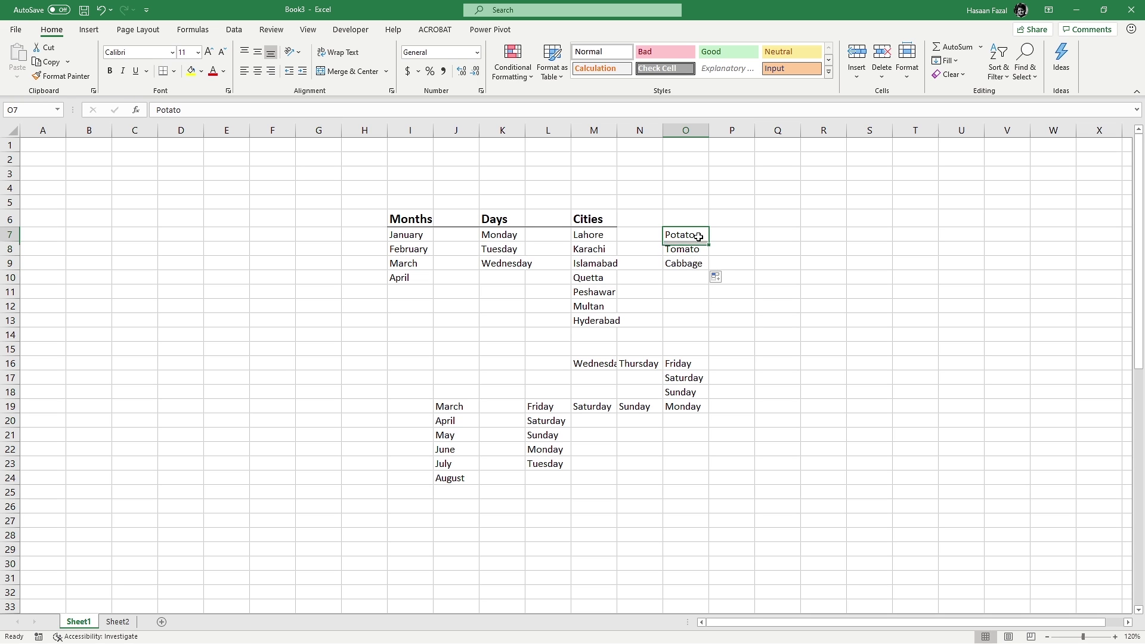
pyautogui.moveTo(710, 241); pyautogui.dragTo(713, 190)
pyautogui.click(841, 238)
pyautogui.click(832, 187)
pyautogui.click(898, 298)
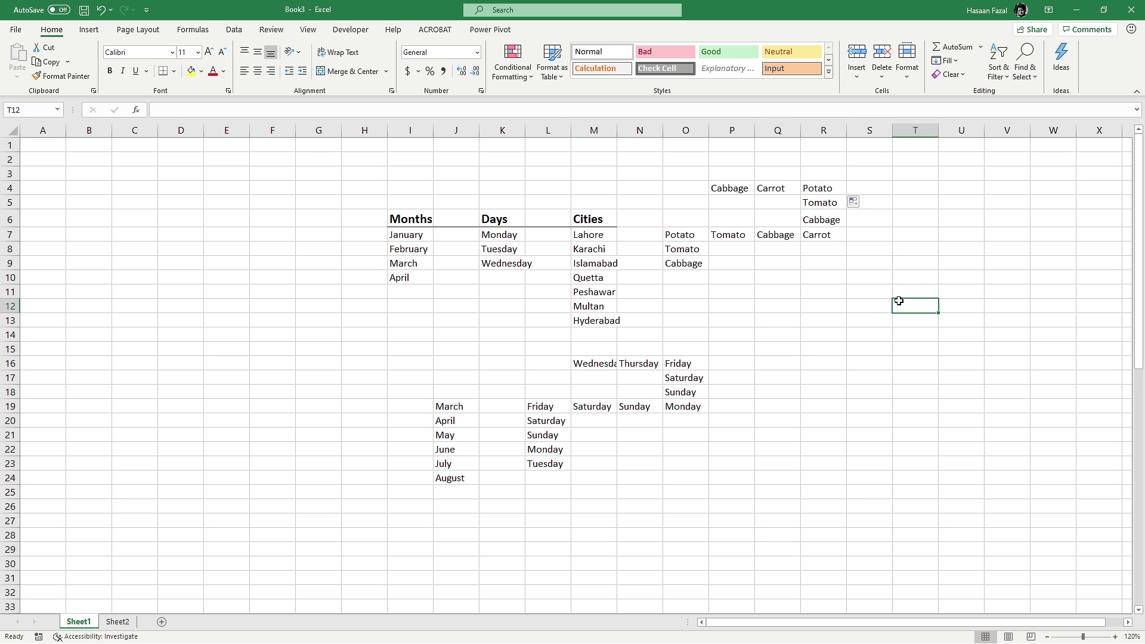